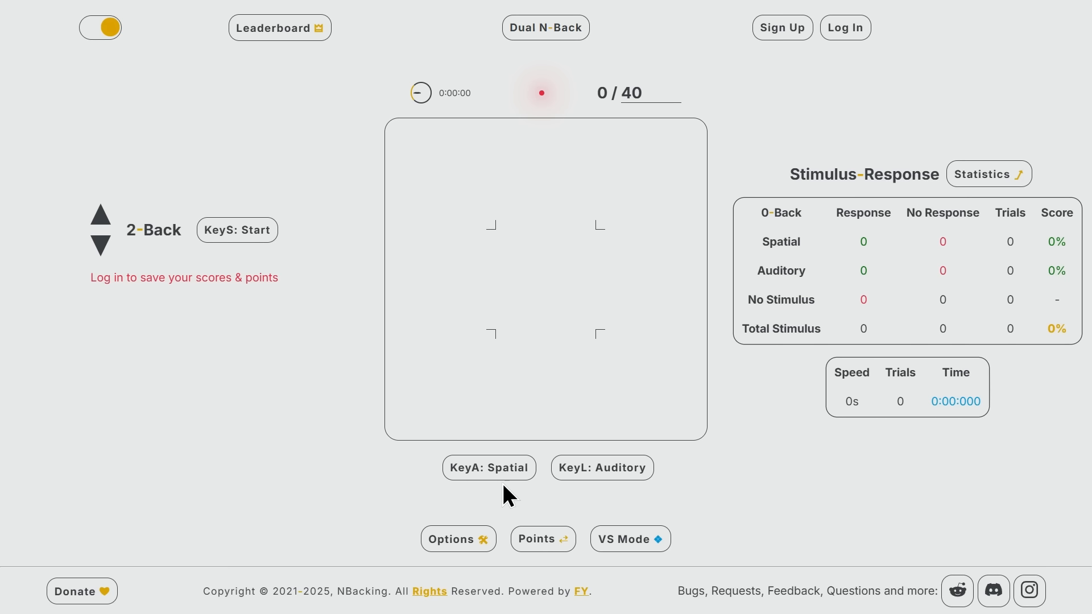
Step: Make Color the only active stimulus, switching Spatial and Auditory off
click(535, 28)
click(501, 227)
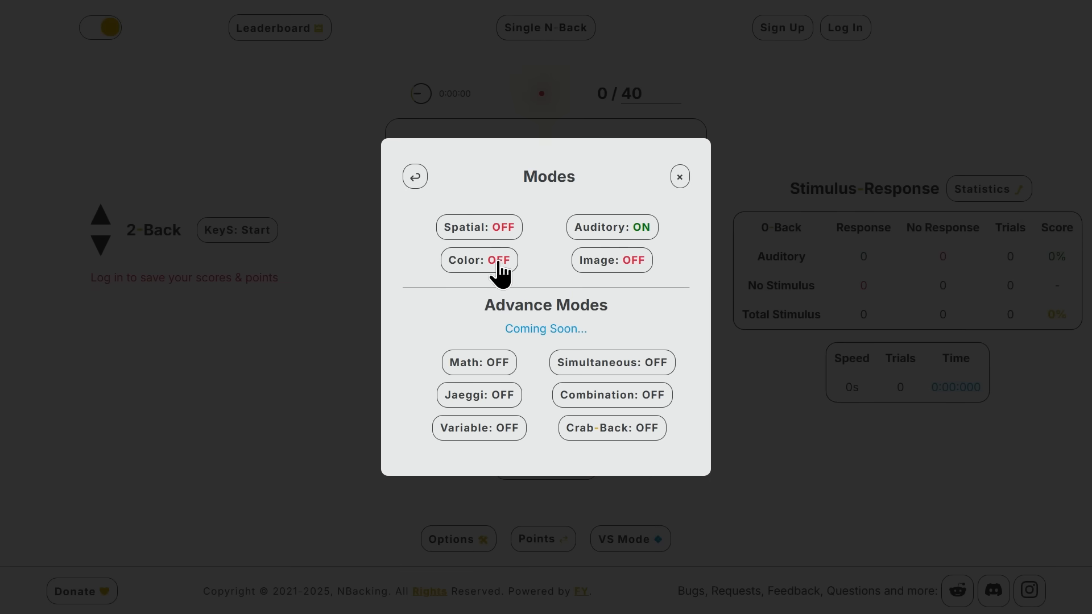
click(498, 261)
click(612, 227)
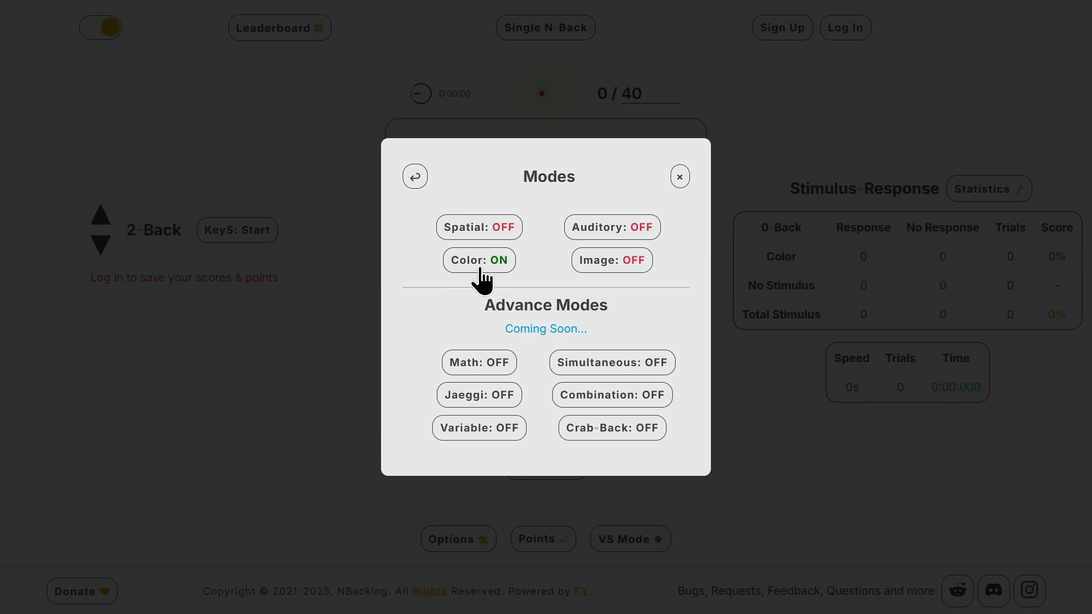
key(Escape)
Step: Lower the level to 1-back and select the trial count for replacement with 8
click(101, 245)
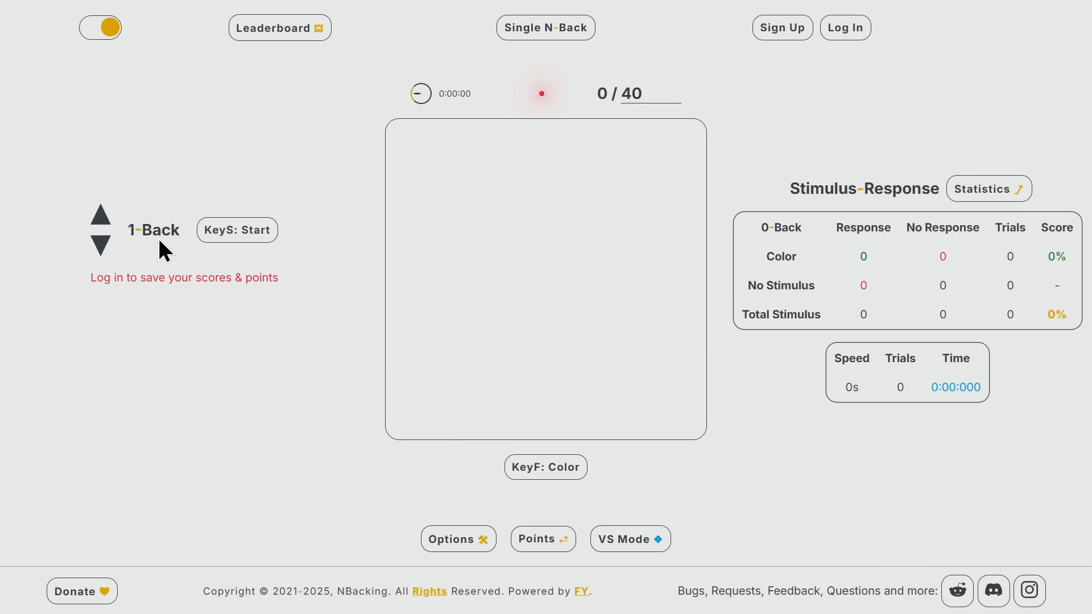
double_click(631, 93)
text(8)
Step: Start the 8-trial session and register colour matches as they occur
click(256, 232)
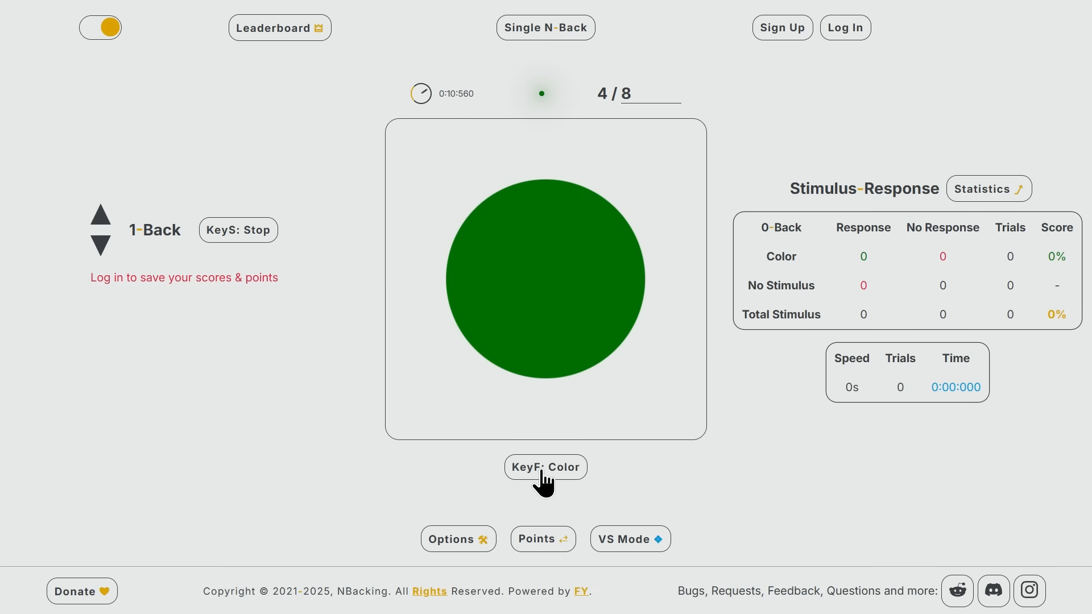
click(544, 471)
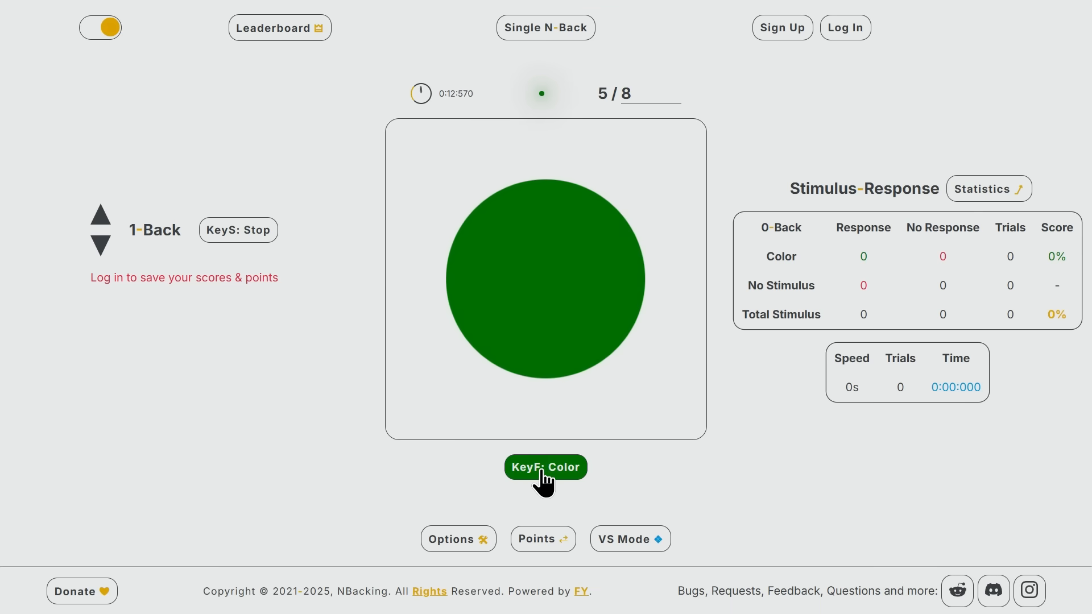
click(570, 478)
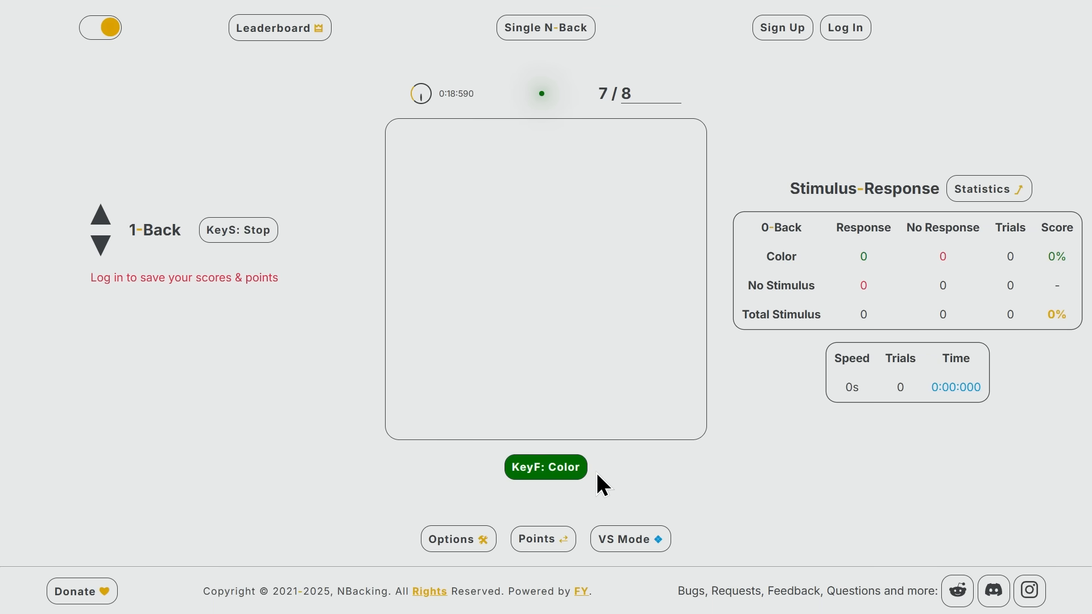